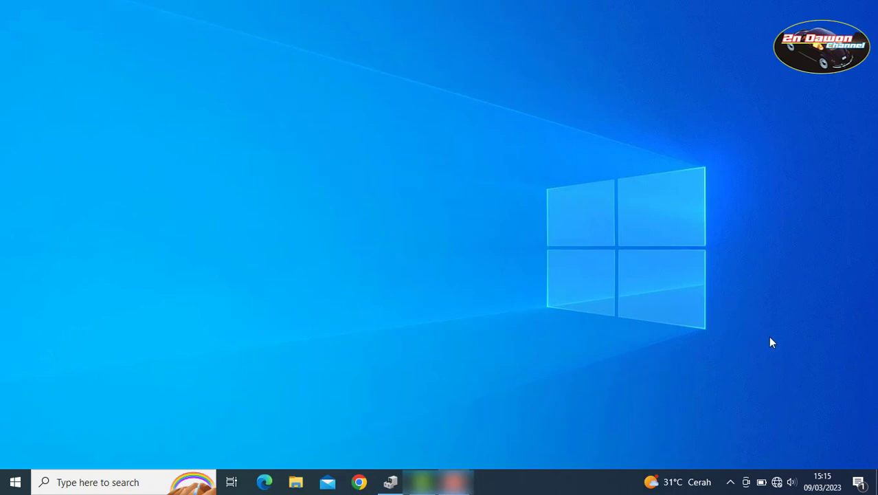
Check the connection status in the Network & Internet settings, and minimize the settings window
{"action": "right_click", "coordinate": [777, 485]}
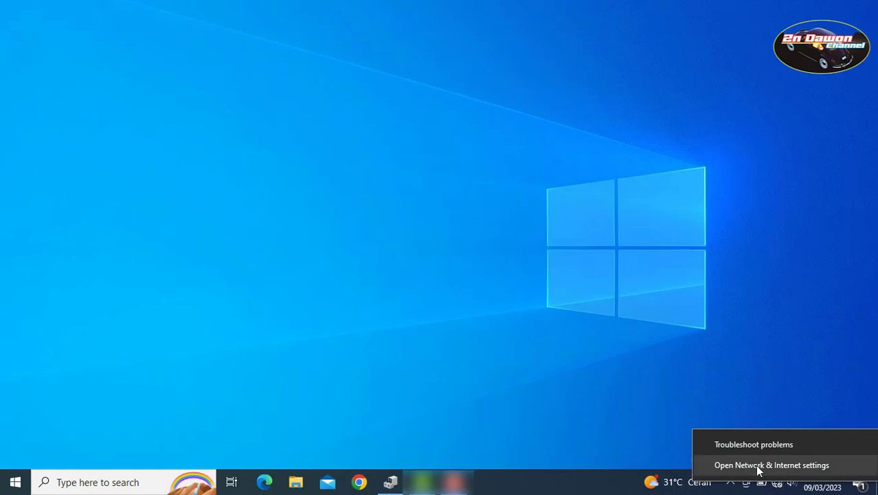
{"action": "left_click", "coordinate": [769, 467]}
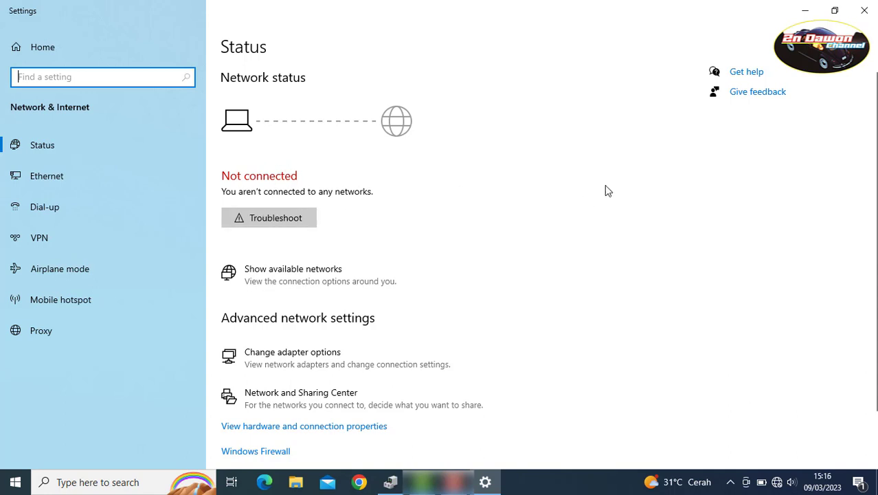
{"action": "left_click", "coordinate": [805, 12]}
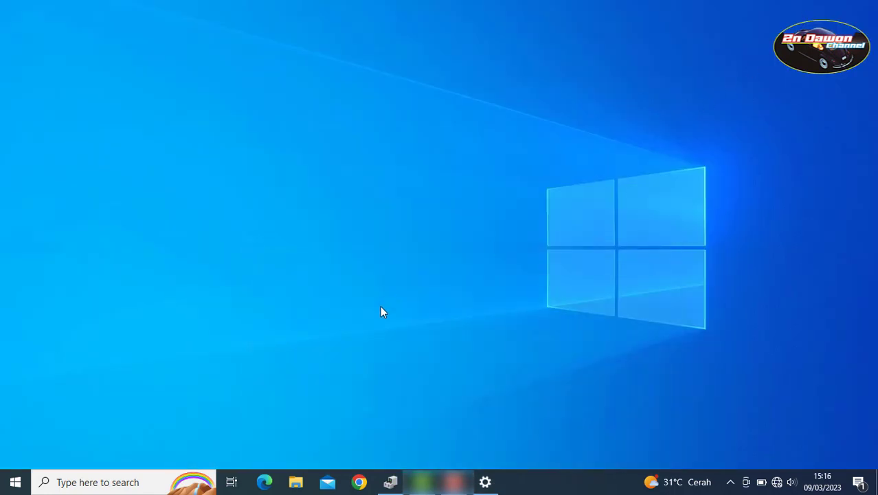
Search Windows for "device" and open Device Manager
{"action": "left_click", "coordinate": [61, 483]}
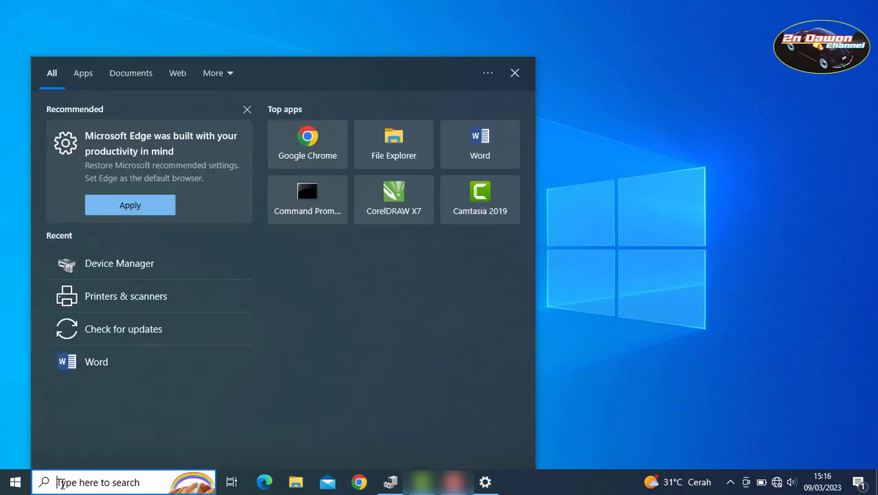
{"action": "type", "text": "devi"}
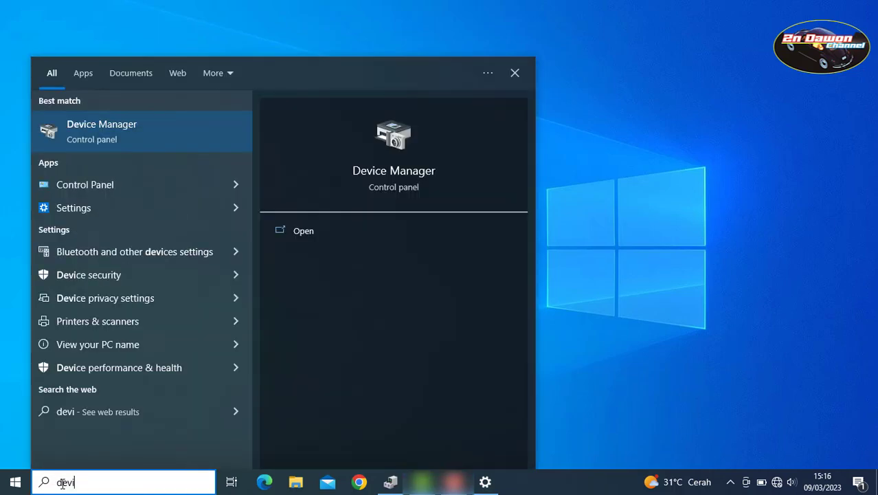
{"action": "type", "text": "ce"}
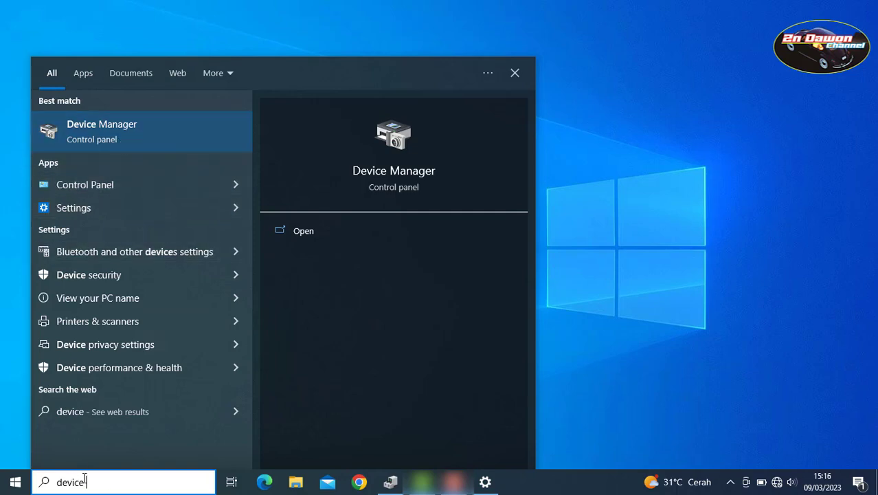
{"action": "left_click", "coordinate": [119, 131]}
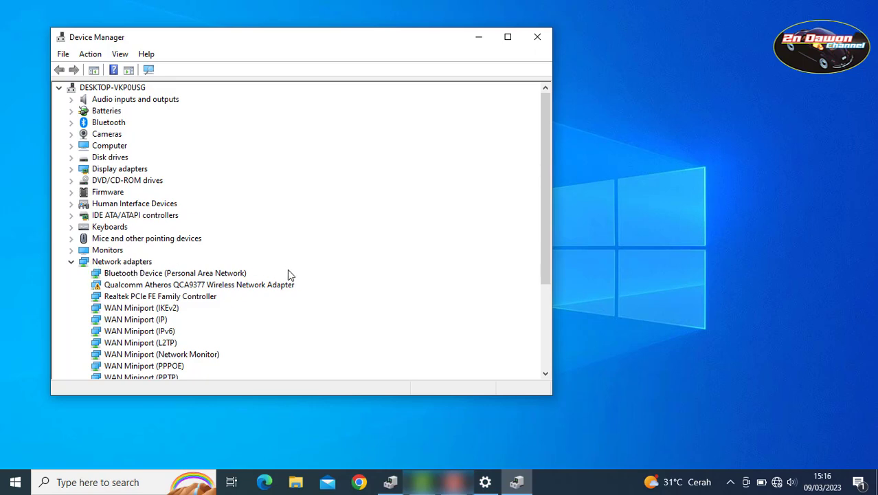
Disable the Qualcomm Atheros QCA9377 Wireless Network Adapter and enable it again
{"action": "scroll", "coordinate": [129, 297], "scroll_direction": "down", "scroll_amount": 1}
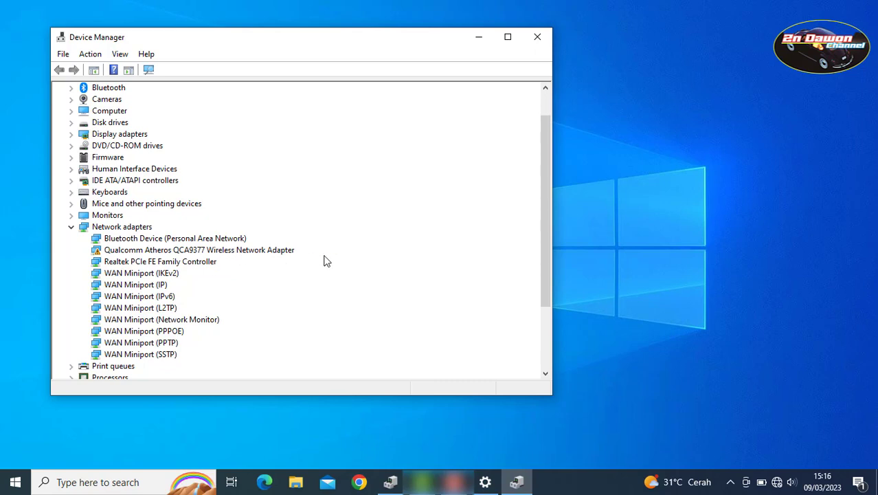
{"action": "right_click", "coordinate": [172, 257]}
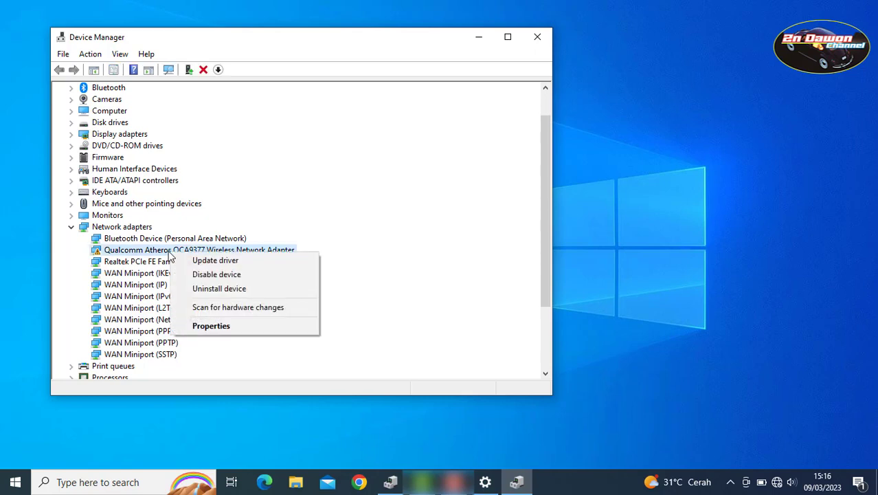
{"action": "left_click", "coordinate": [224, 276]}
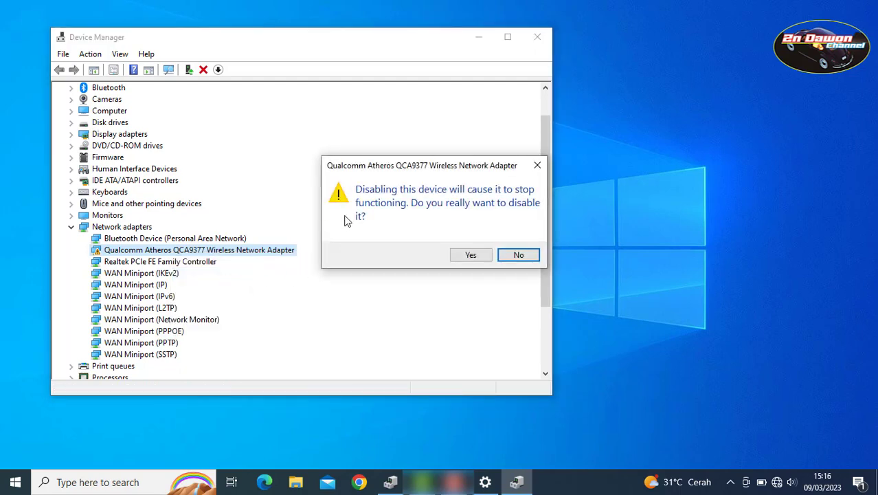
{"action": "left_click", "coordinate": [474, 256]}
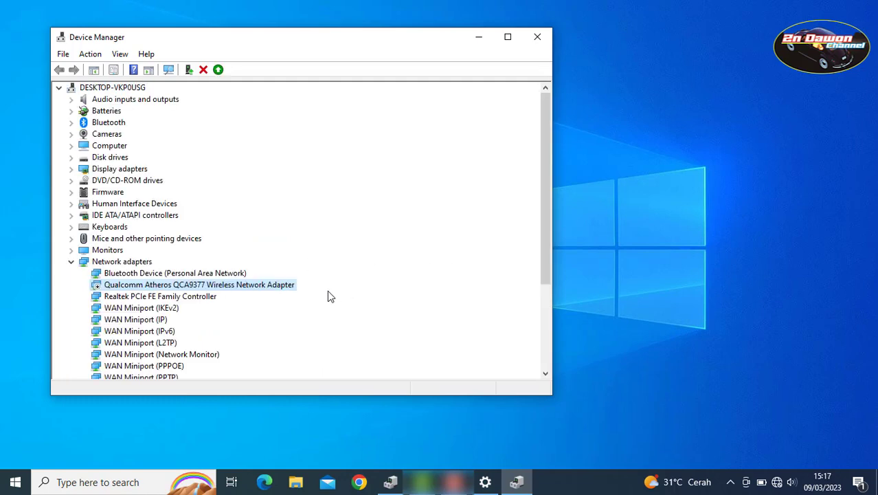
{"action": "right_click", "coordinate": [201, 287]}
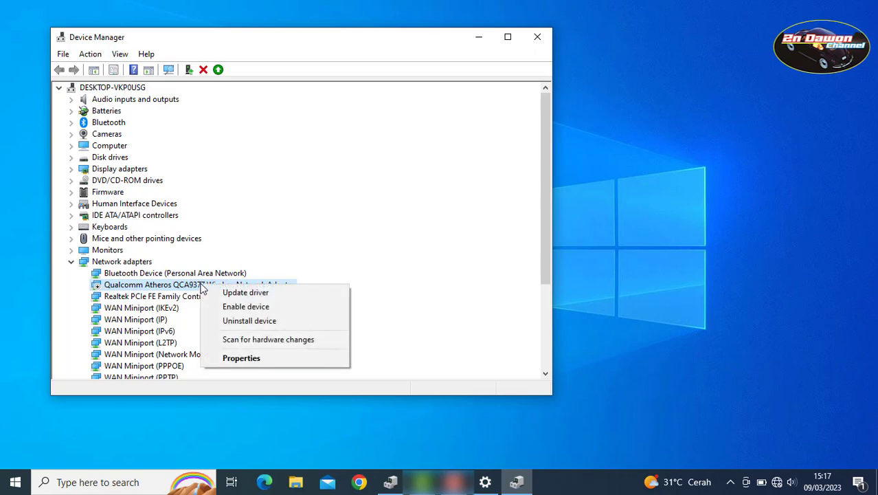
{"action": "left_click", "coordinate": [259, 309]}
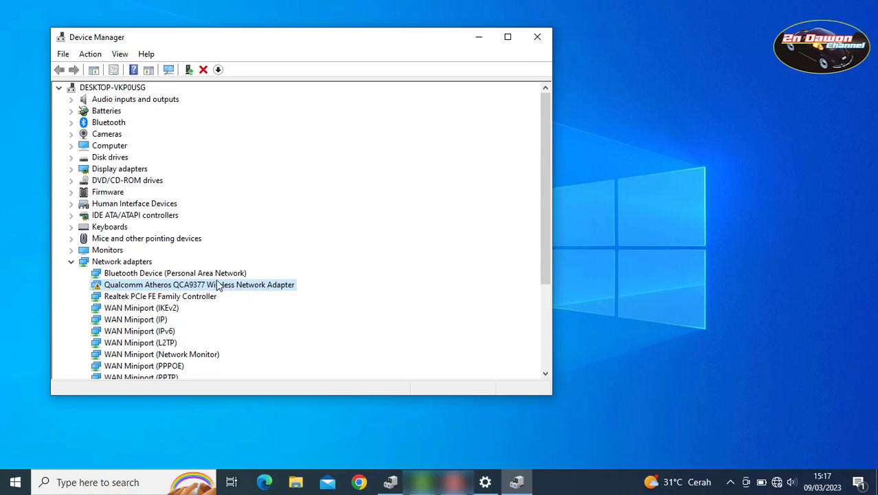
Disable and re-enable the Qualcomm Atheros wireless adapter a second time, check the device list, and close Device Manager
{"action": "left_click", "coordinate": [218, 69]}
{"action": "left_click", "coordinate": [471, 256]}
{"action": "left_click", "coordinate": [218, 70]}
{"action": "scroll", "coordinate": [353, 265], "scroll_direction": "down", "scroll_amount": 4}
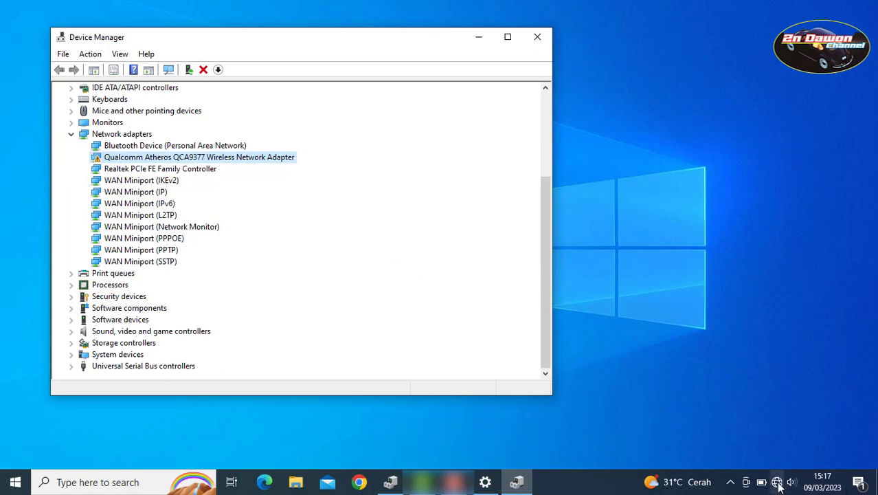
{"action": "scroll", "coordinate": [333, 272], "scroll_direction": "up", "scroll_amount": 2}
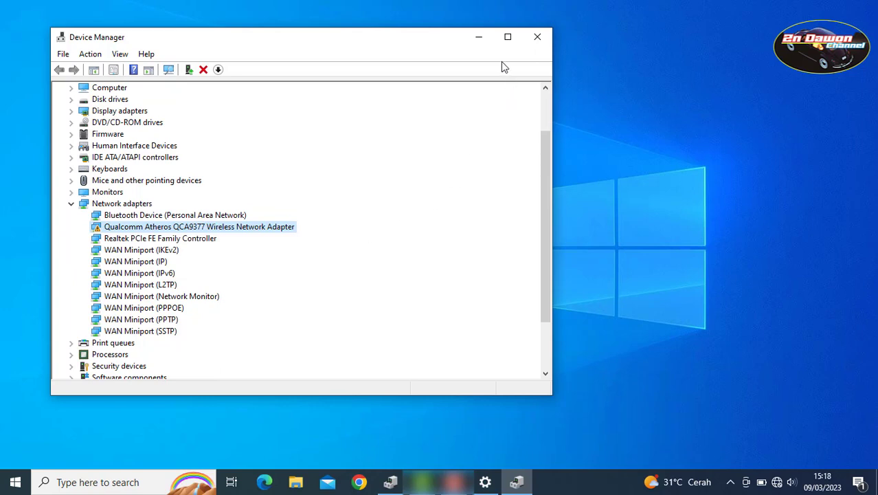
{"action": "left_click", "coordinate": [536, 40]}
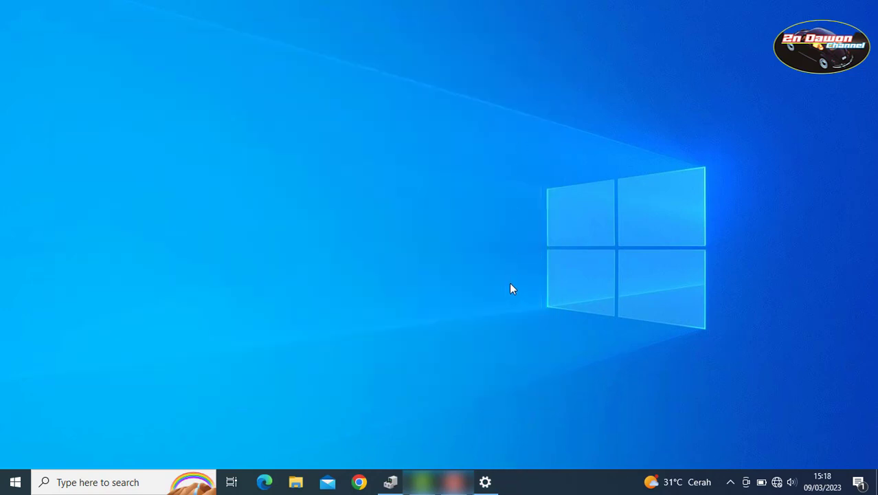
Run a Network reset from the Network & Internet settings and confirm it
{"action": "right_click", "coordinate": [777, 482]}
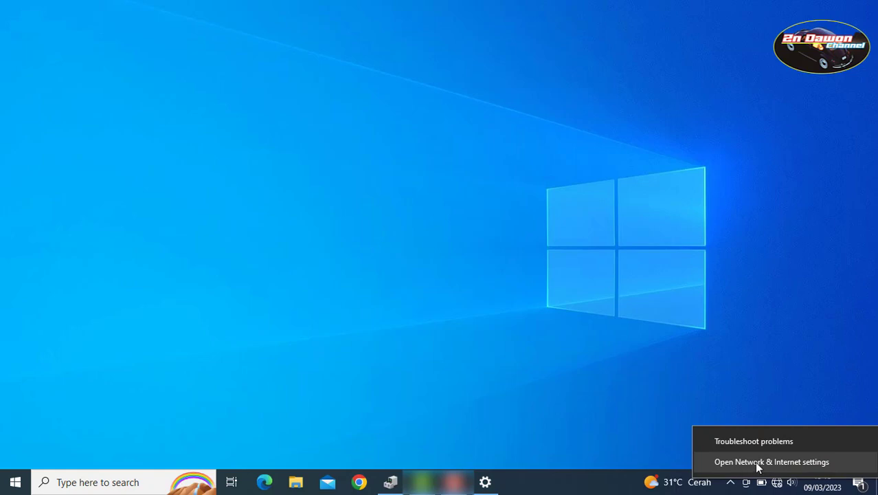
{"action": "left_click", "coordinate": [756, 462]}
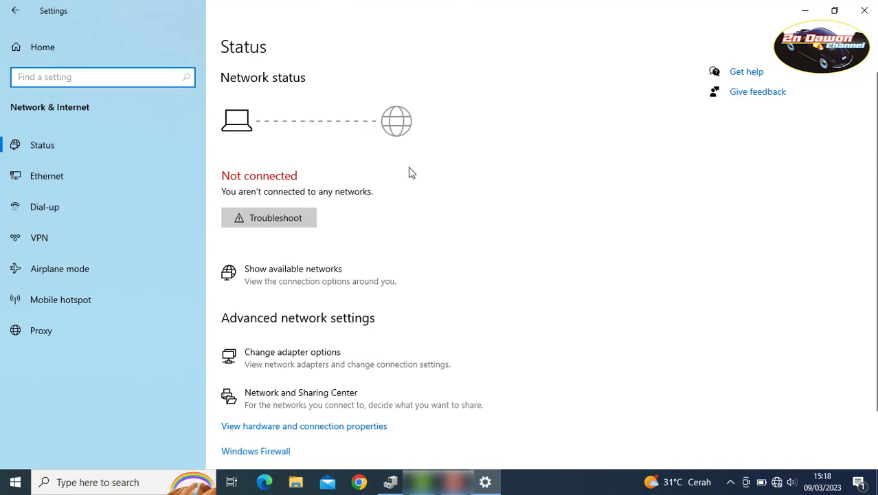
{"action": "scroll", "coordinate": [498, 245], "scroll_direction": "down", "scroll_amount": 2}
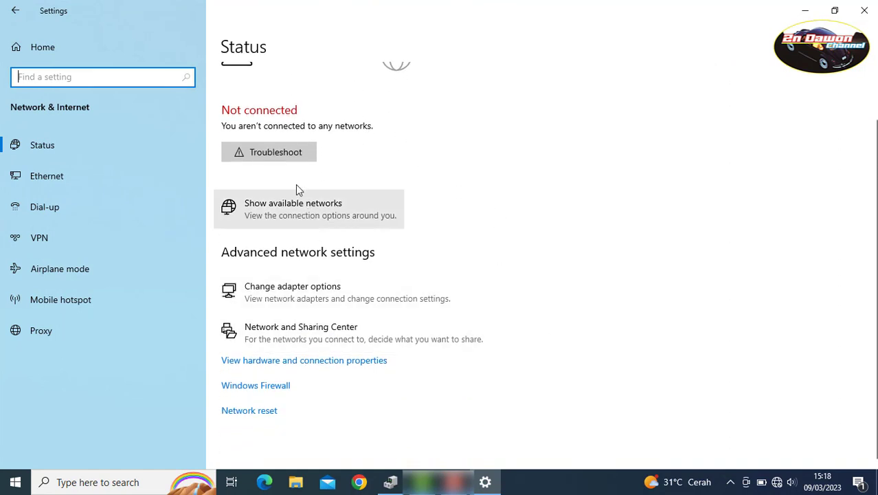
{"action": "left_click", "coordinate": [260, 416]}
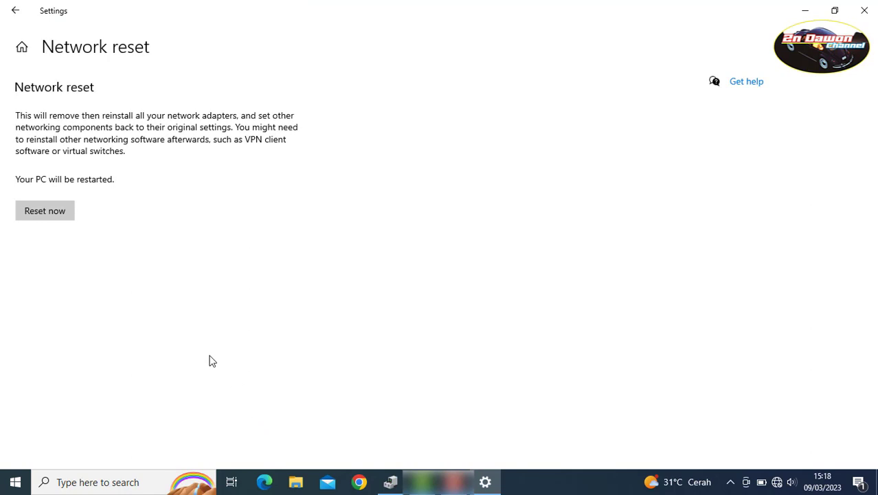
{"action": "left_click", "coordinate": [45, 211]}
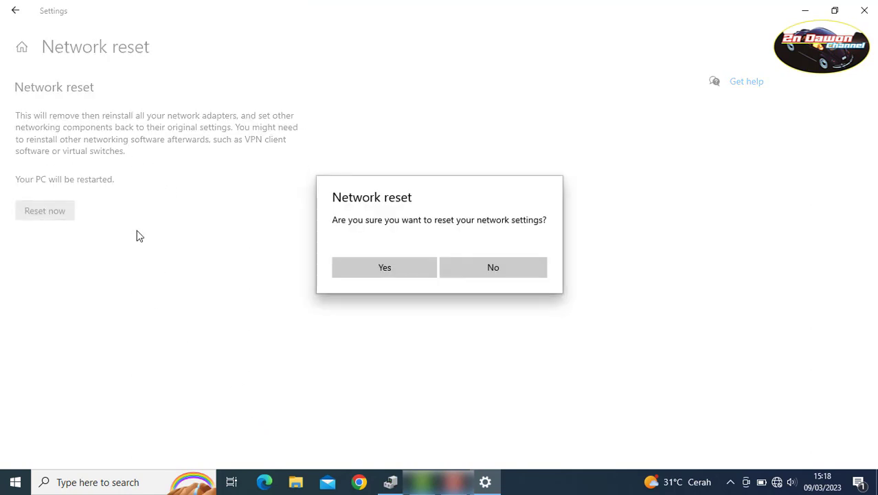
{"action": "left_click", "coordinate": [398, 269]}
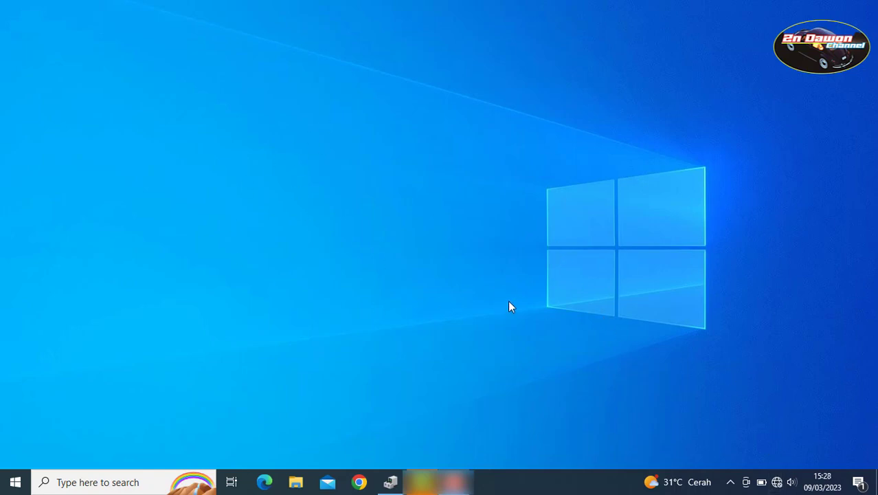
Reopen Device Manager, inspect the wireless adapter's state under Network adapters, and close the window
{"action": "left_click", "coordinate": [67, 482]}
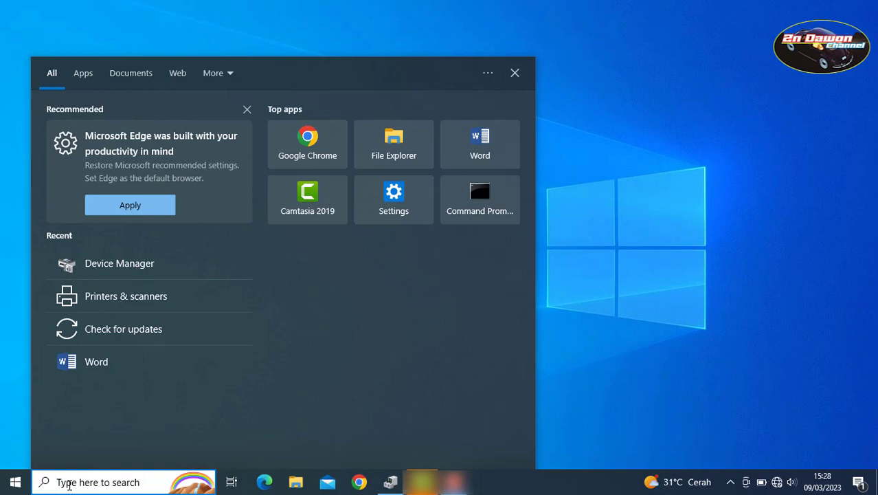
{"action": "type", "text": "devi"}
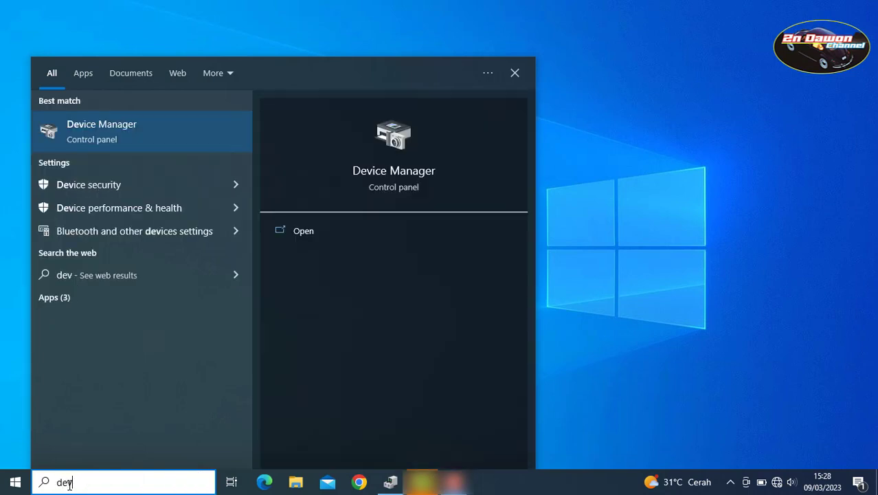
{"action": "left_click", "coordinate": [100, 123]}
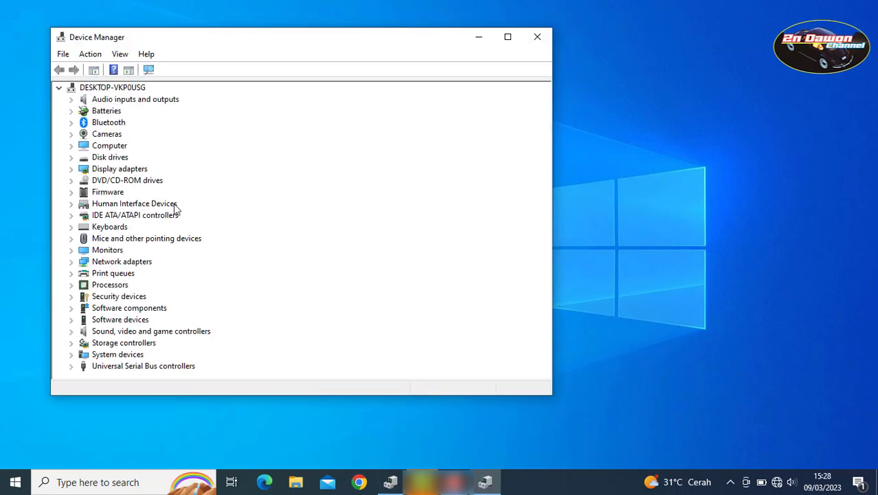
{"action": "left_click", "coordinate": [72, 263]}
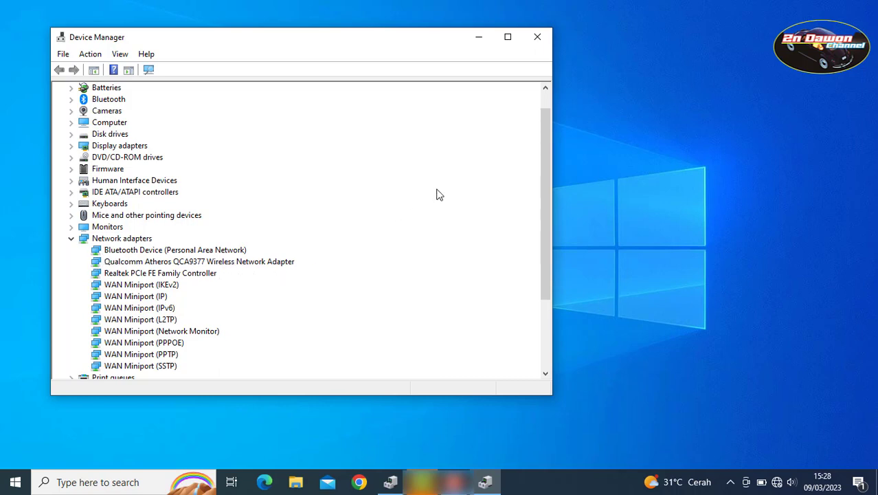
{"action": "left_click", "coordinate": [539, 39]}
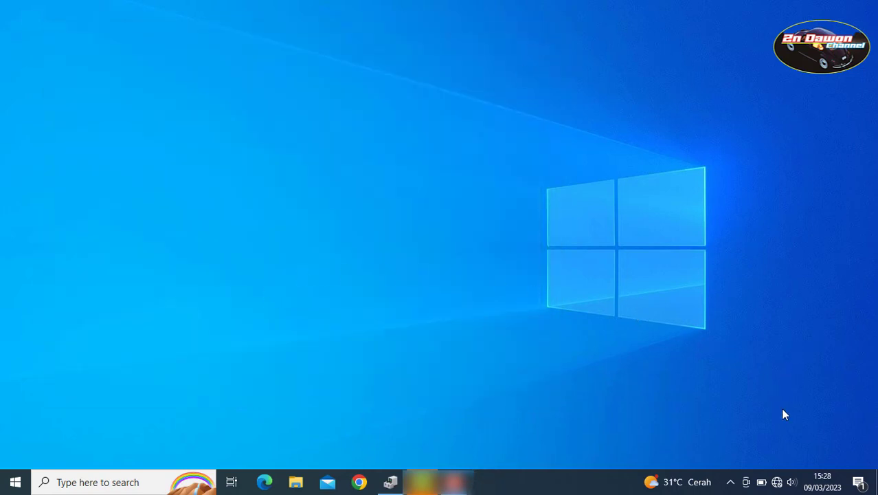
Connect to the mauonline Wi-Fi network with automatic connection by entering its network security key, and check the connection status
{"action": "left_click", "coordinate": [777, 482]}
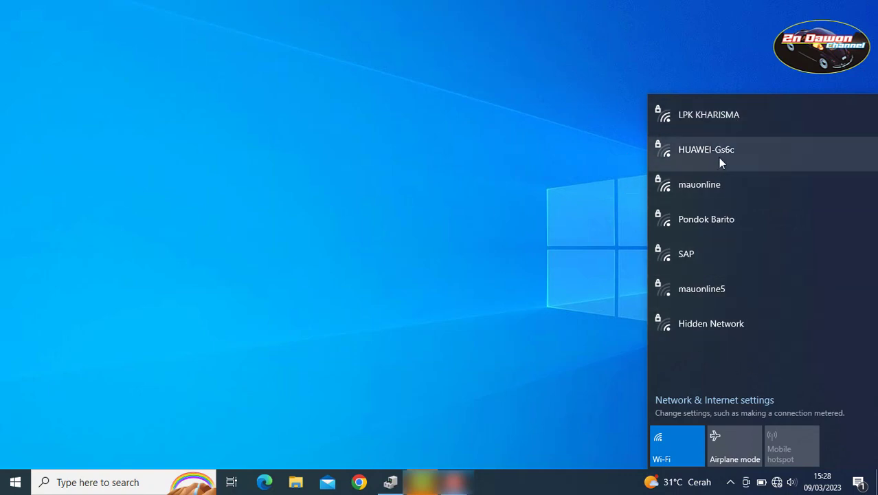
{"action": "left_click", "coordinate": [716, 181]}
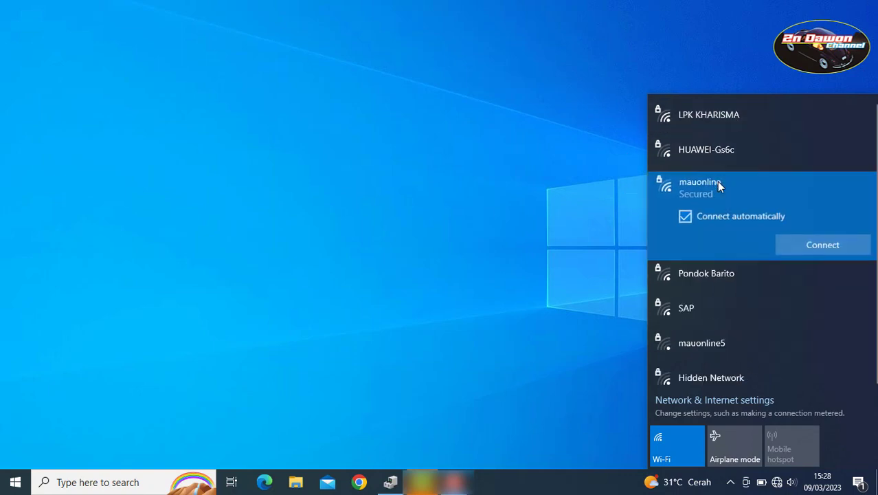
{"action": "left_click", "coordinate": [803, 246]}
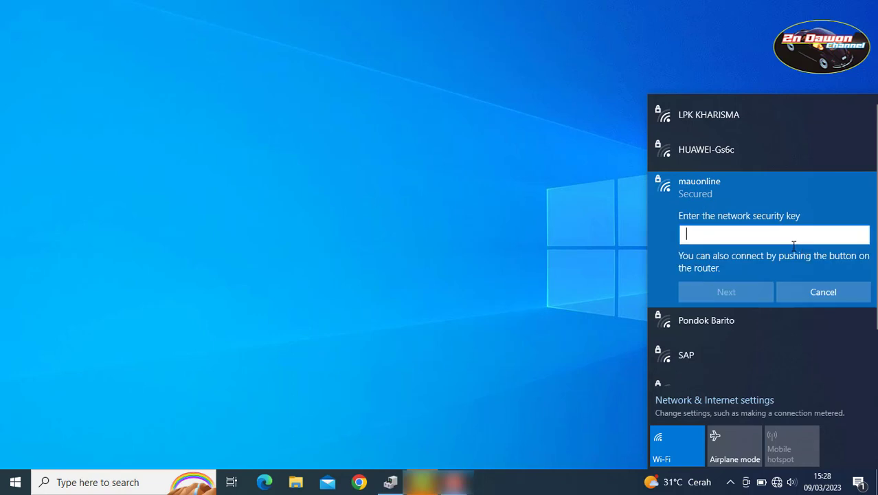
{"action": "type", "text": "••••••••••••"}
{"action": "left_click", "coordinate": [754, 292]}
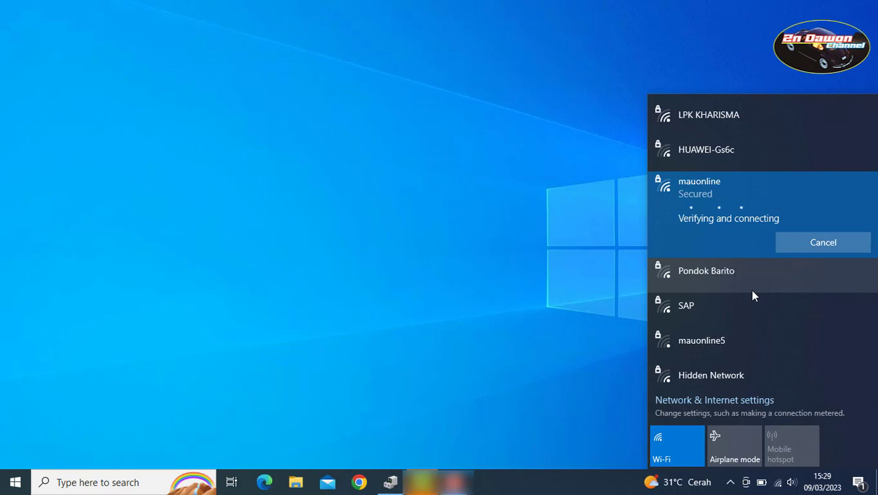
{"action": "left_click", "coordinate": [595, 188]}
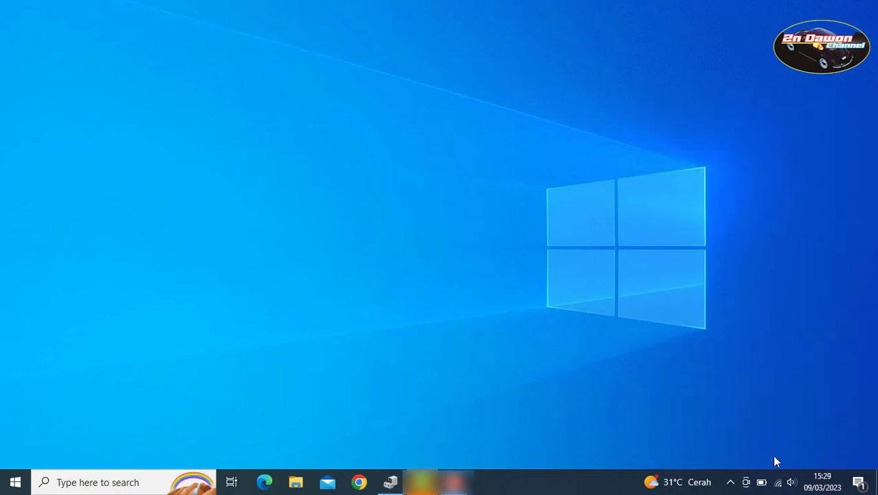
{"action": "mouse_move", "coordinate": [777, 480]}
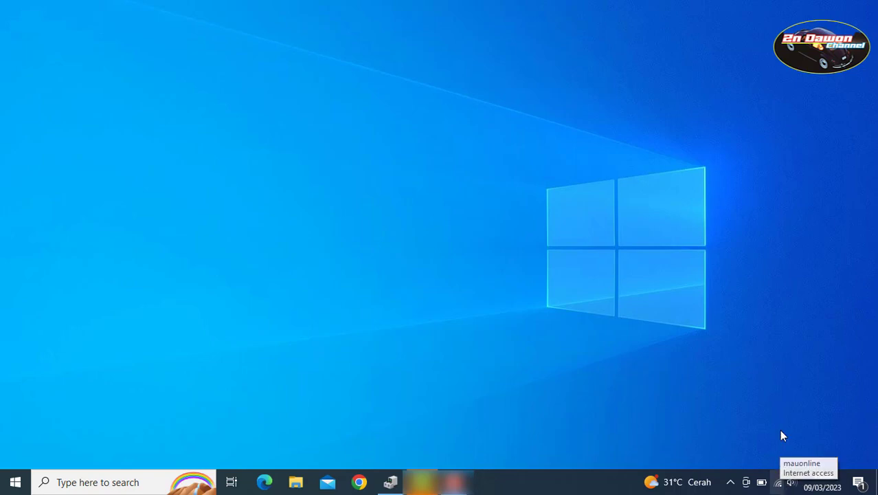